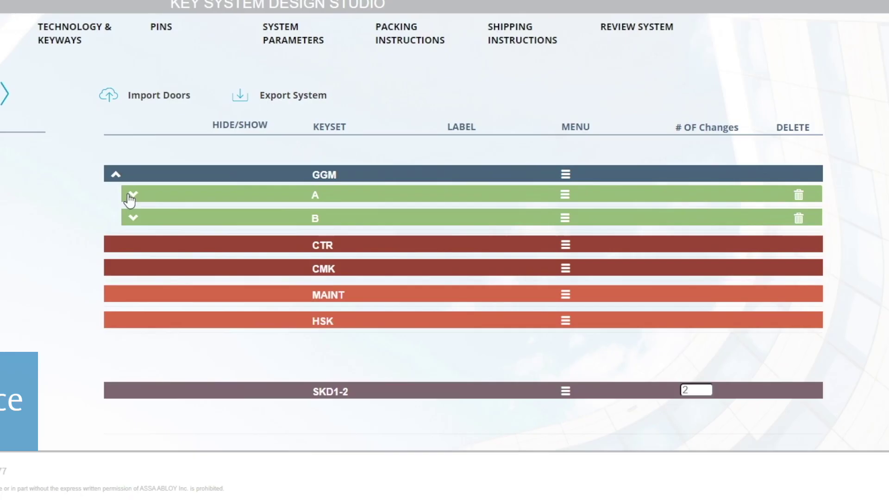
Step: Expand groups A and B and masters AA and AB in the keyset hierarchy to examine their structure
left_click(131, 196)
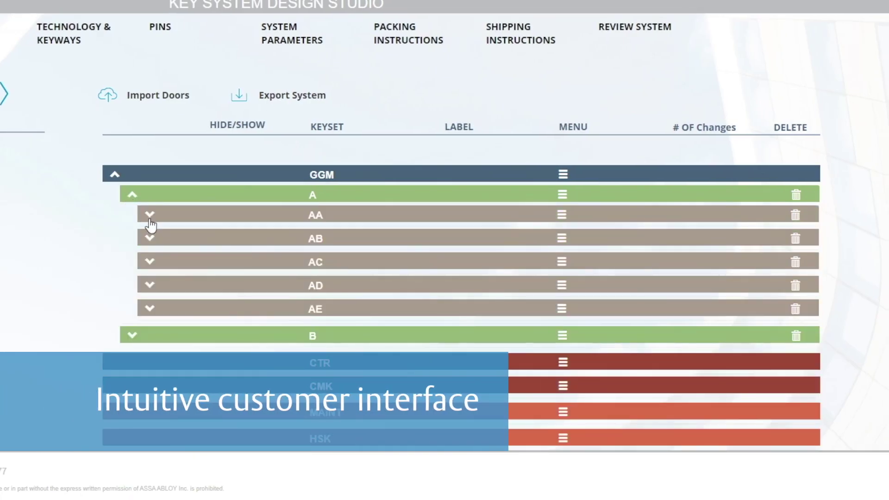
left_click(150, 215)
left_click(149, 294)
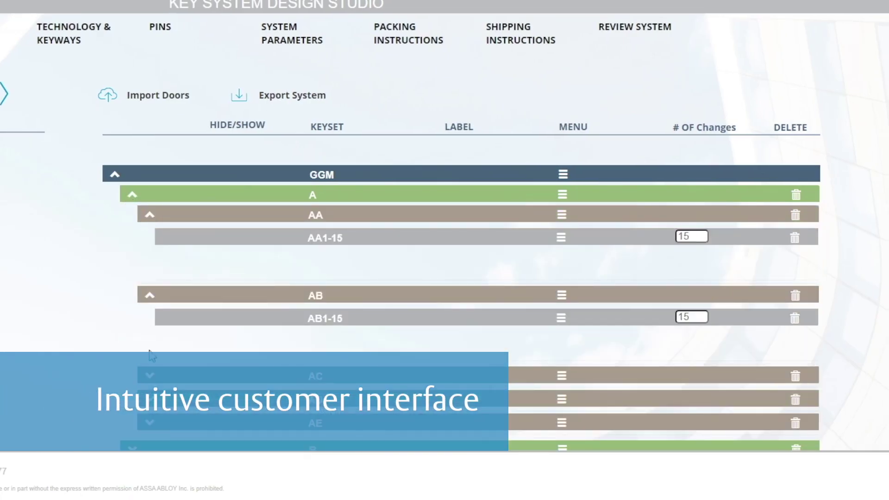
scroll(148, 364, "down", 3)
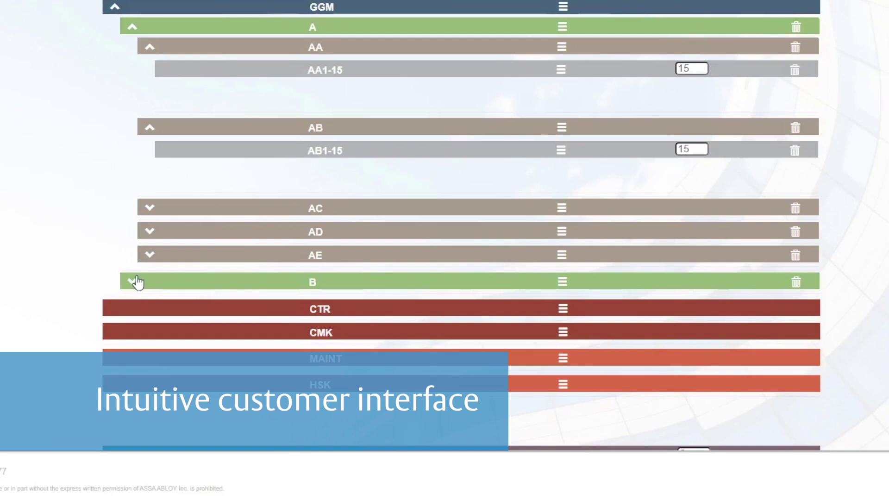
left_click(135, 280)
scroll(138, 280, "down", 3)
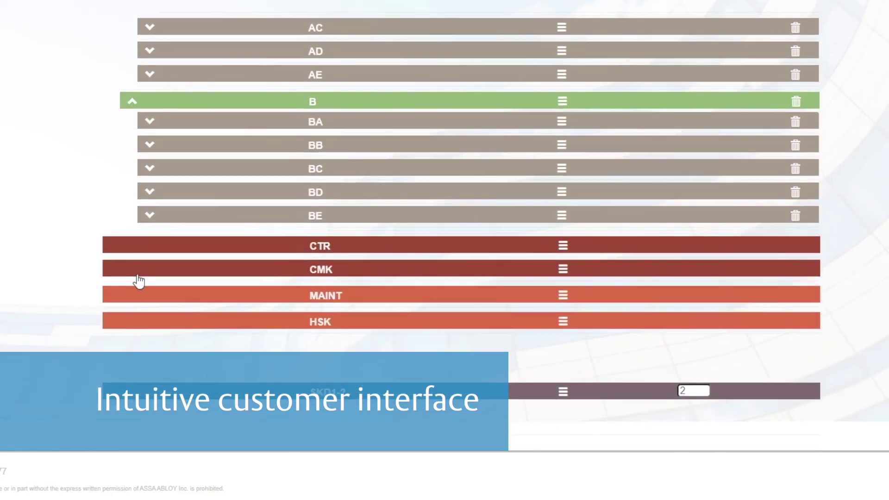
scroll(139, 280, "up", 10)
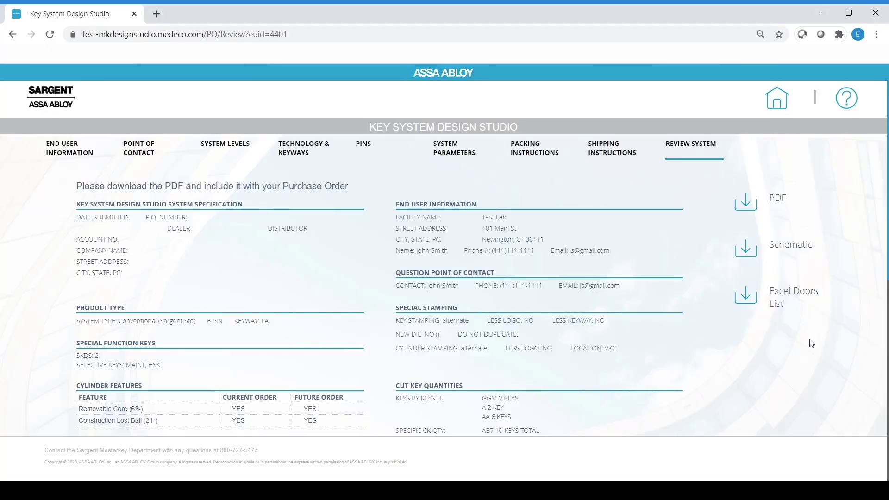
Step: Review the system specification down through the key hierarchy, shipping instructions and system doors list
scroll(810, 343, "down", 6)
scroll(813, 352, "down", 3)
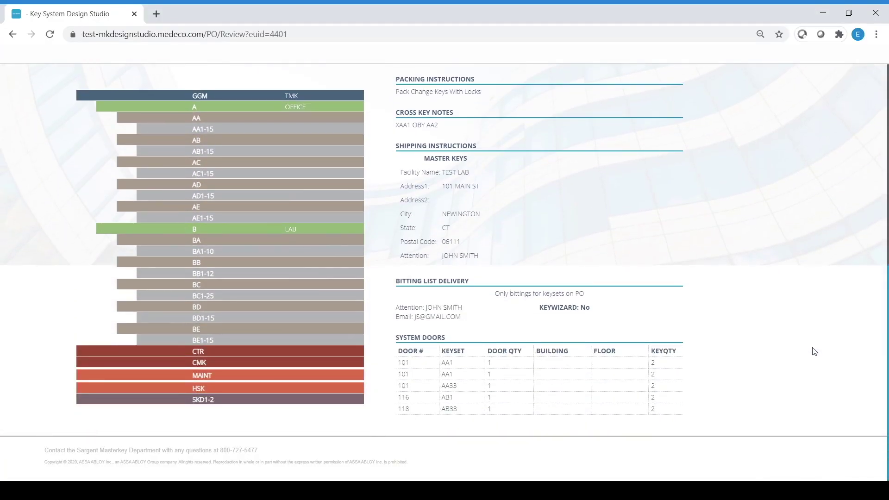
scroll(813, 349, "up", 10)
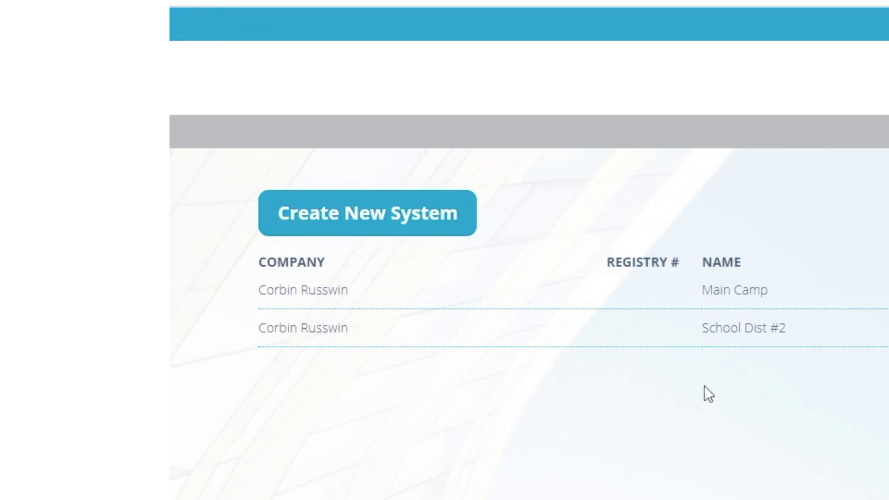
Step: Create a new key system for the SARGENT brand
left_click(444, 206)
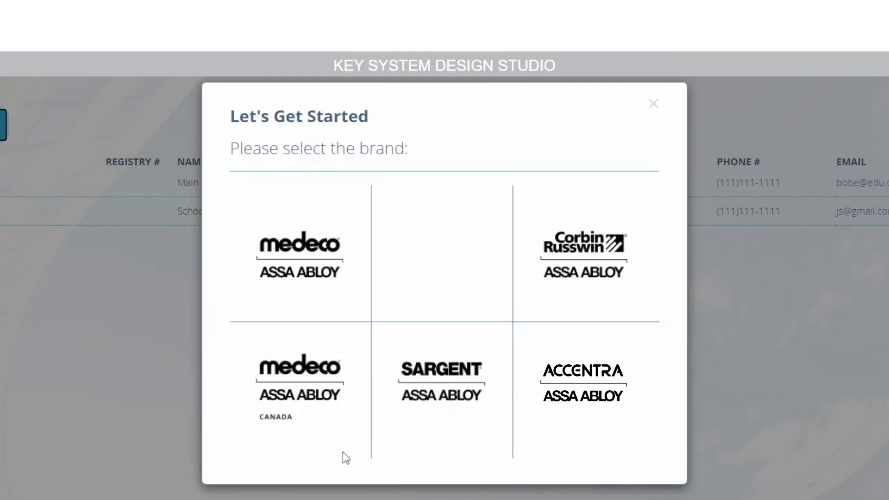
left_click(443, 399)
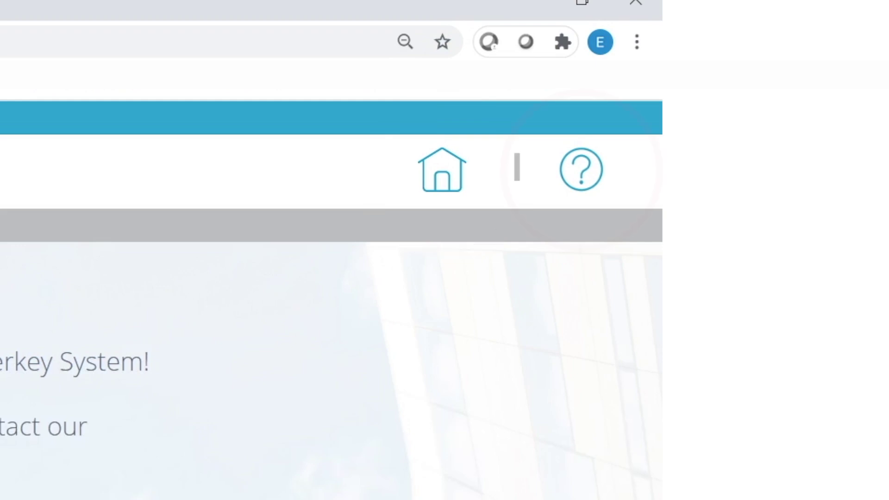
Step: View the Master Key System Design Guide and return to the introduction page
left_click(583, 173)
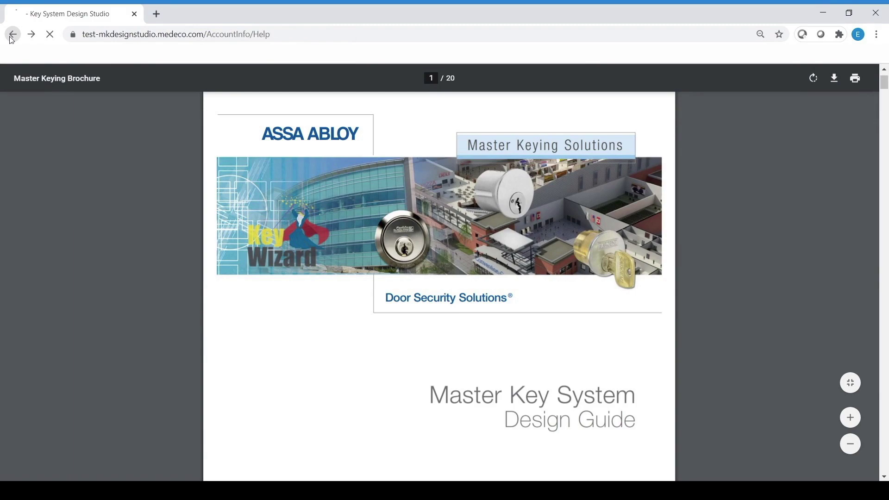
left_click(12, 34)
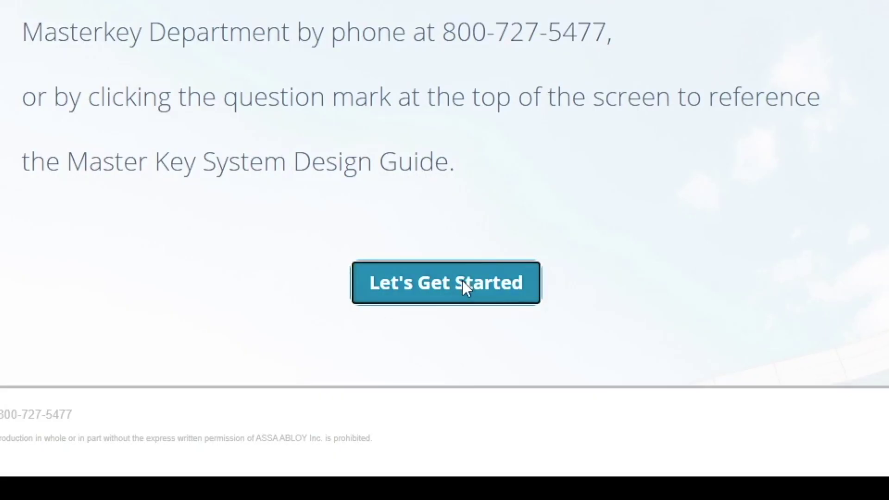
Step: Start the system design and fill in the end user facility name TEST LAB and its street address
left_click(464, 283)
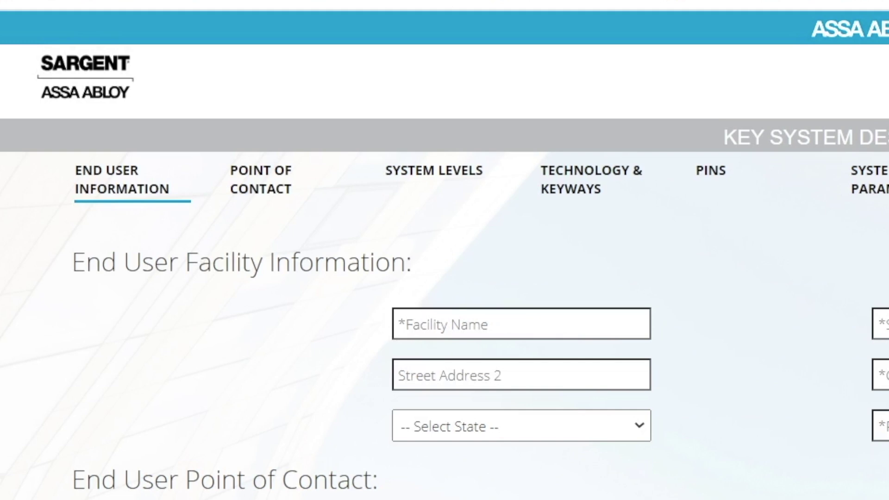
type("TEST LAB")
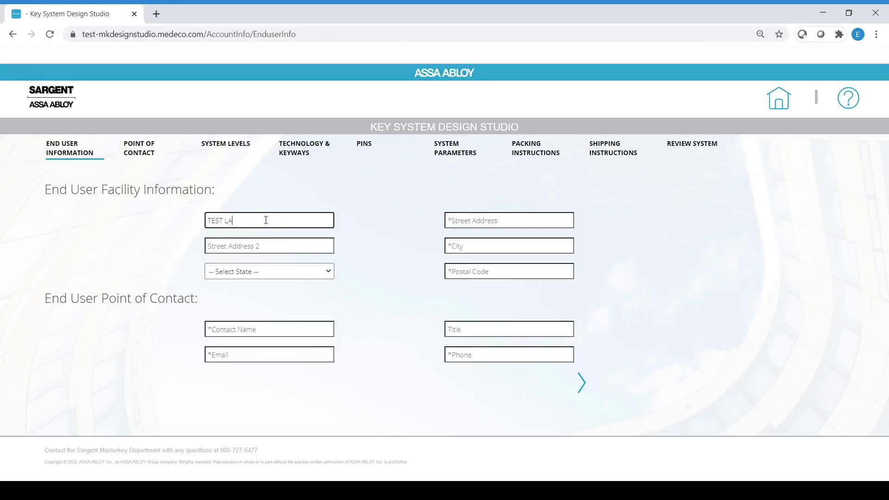
key("Tab")
type("101")
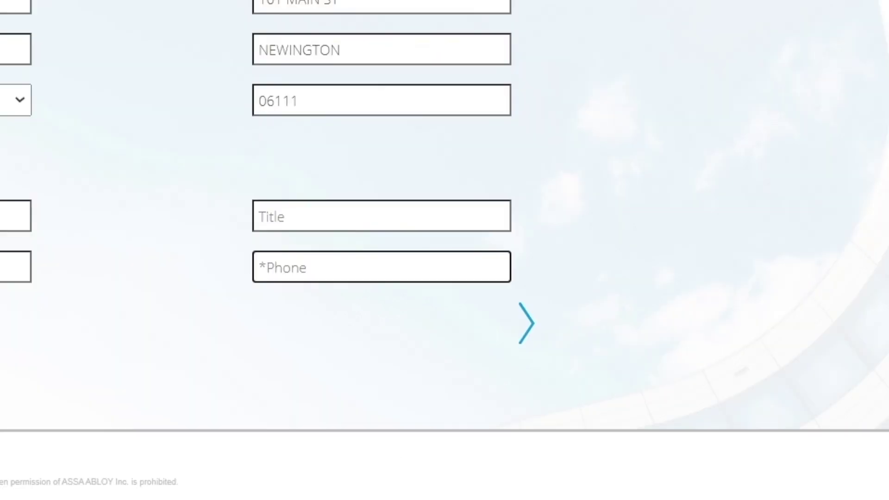
Step: Enter the end user contact's phone number and continue to the design point of contact
type("111")
key("BackSpace")
type(")111-1111")
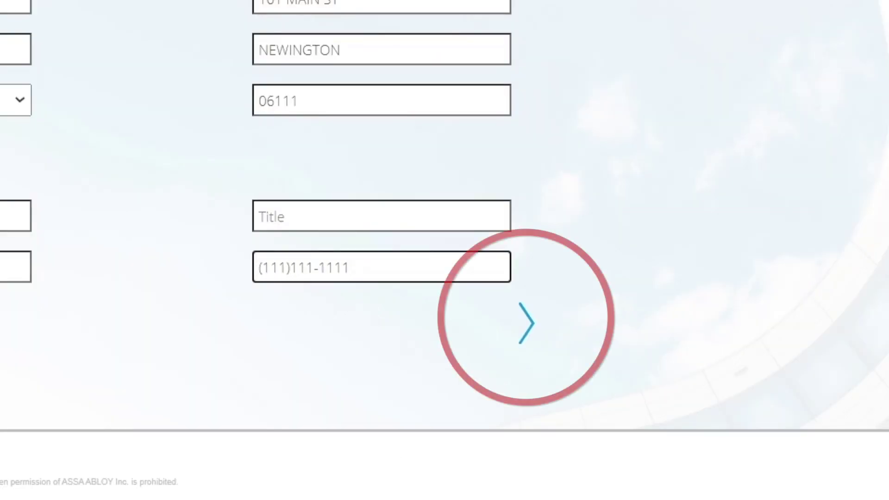
left_click(529, 325)
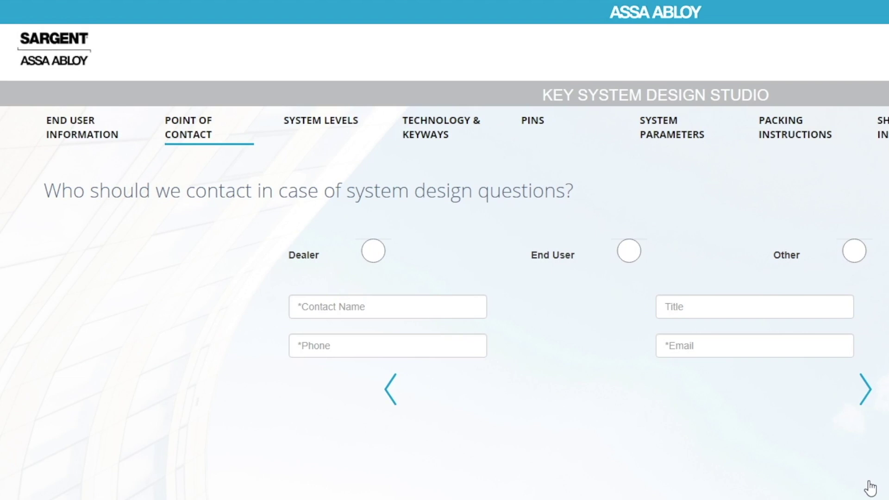
Step: Set End User as the contact for design questions and fill in the contact's name, phone and e-mail
left_click(628, 254)
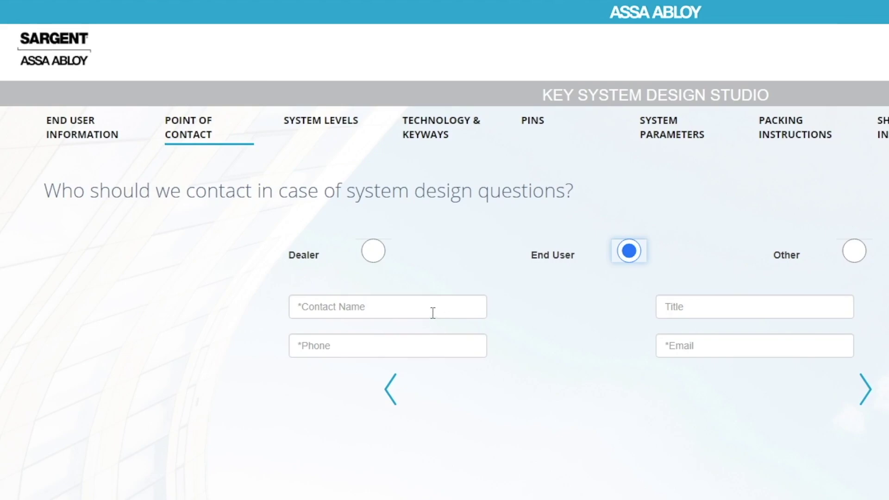
left_click(433, 308)
type("JOHN SMITH")
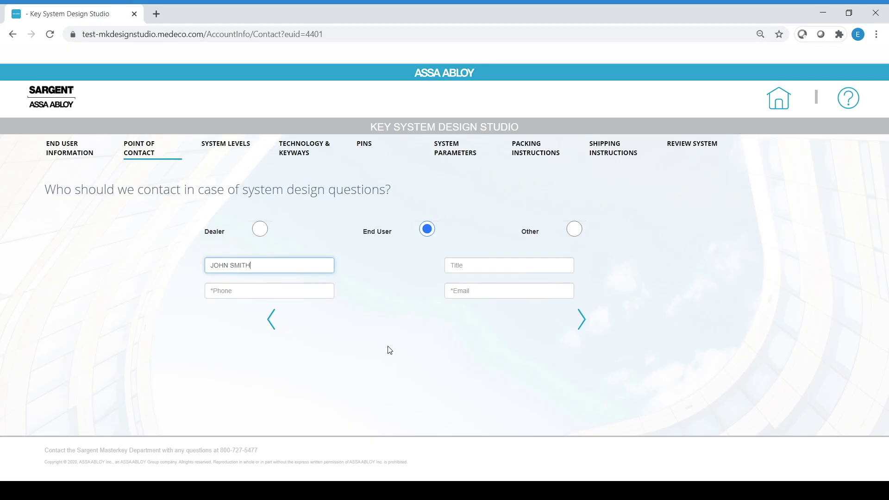
key("Tab")
key("Tab")
type("3135")
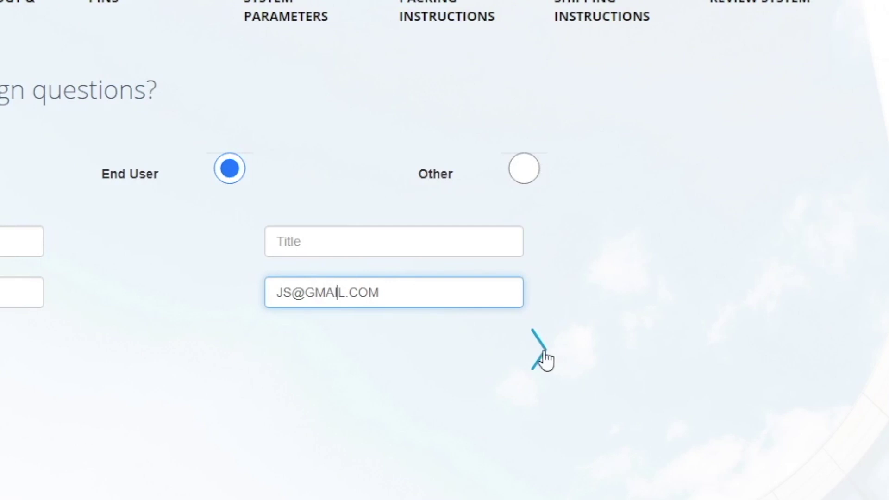
left_click(541, 347)
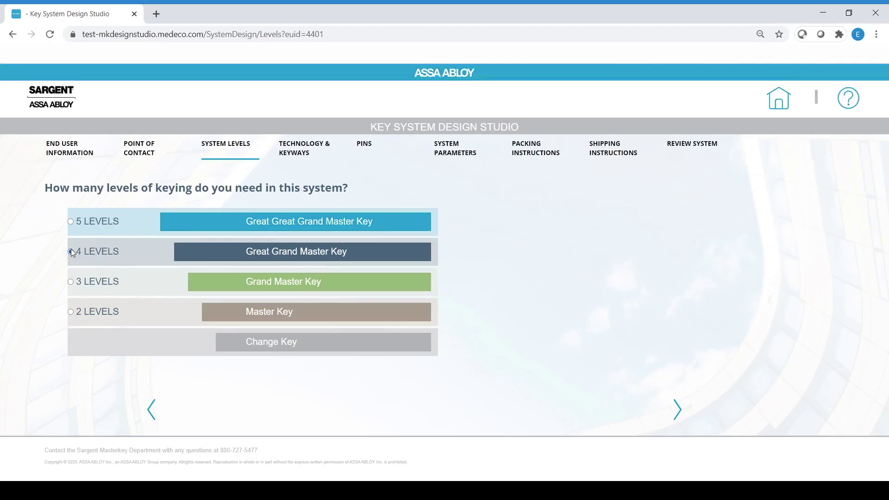
Step: Define the system with 4 levels of keying and Conventional (Sargent Std) technology
left_click(108, 224)
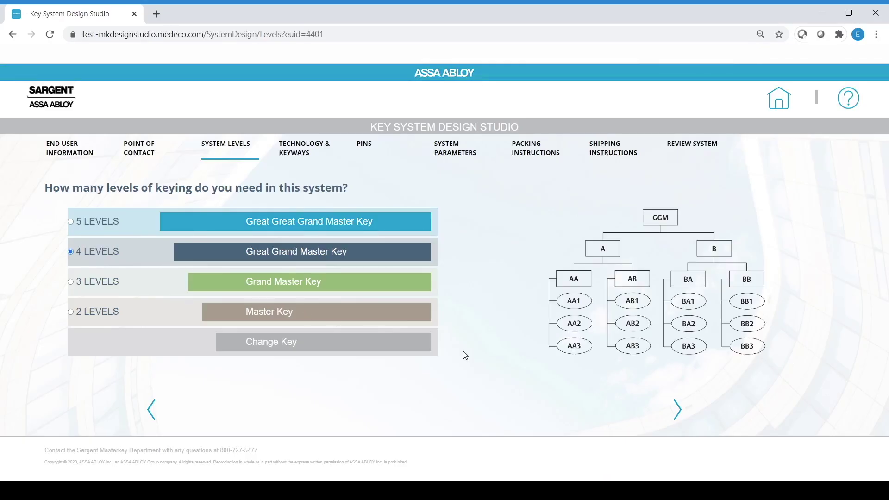
left_click(677, 409)
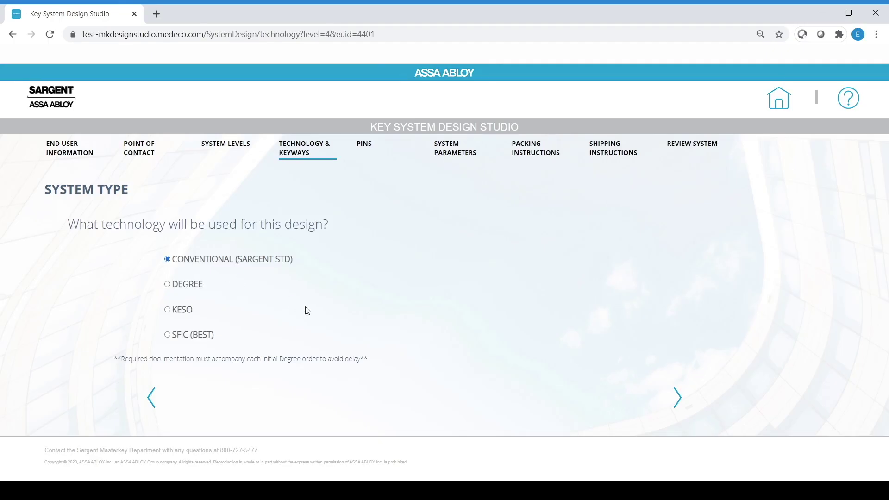
left_click(677, 400)
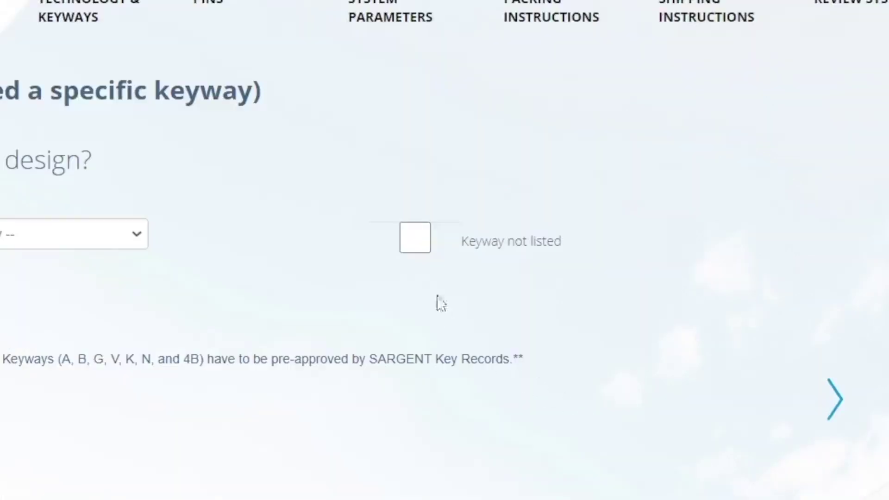
Step: Specify LA as a keyway that is not listed and submit the keyway page
left_click(737, 305)
left_click(431, 284)
type("LA")
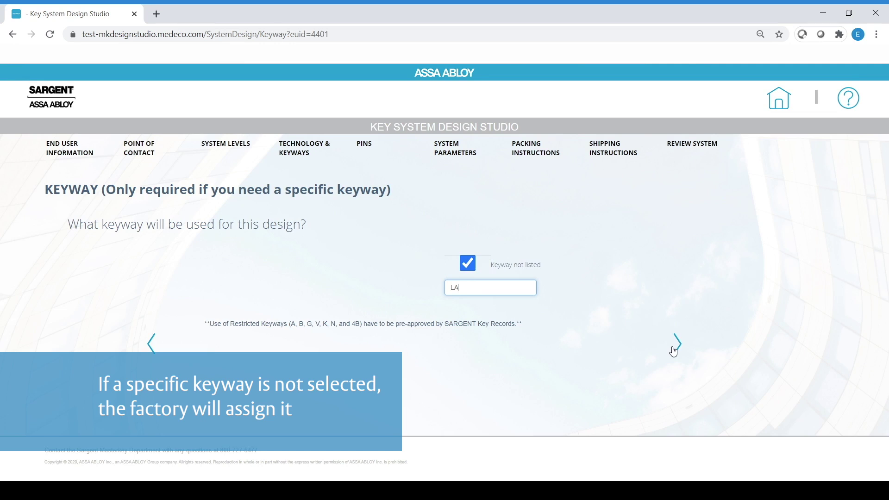
left_click(677, 344)
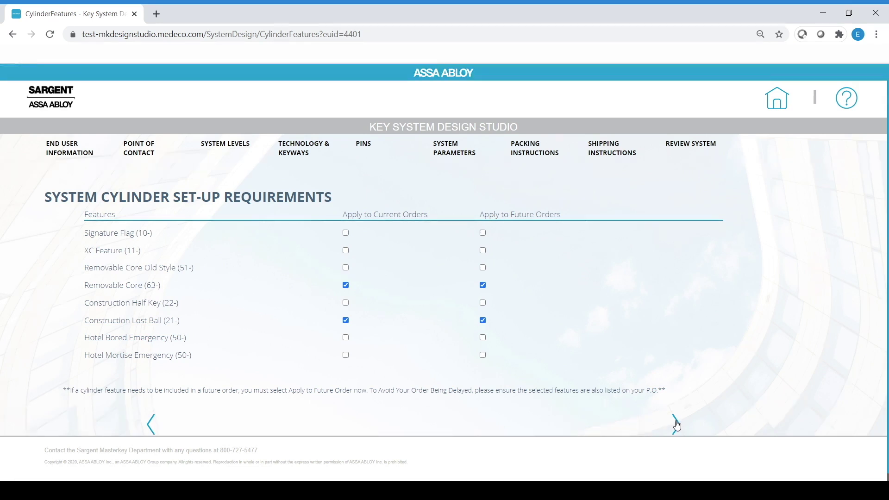
Step: Submit the cylinder requirements and enable selective master keys with the HSK Housekeeping key and a custom MAINT key
left_click(676, 421)
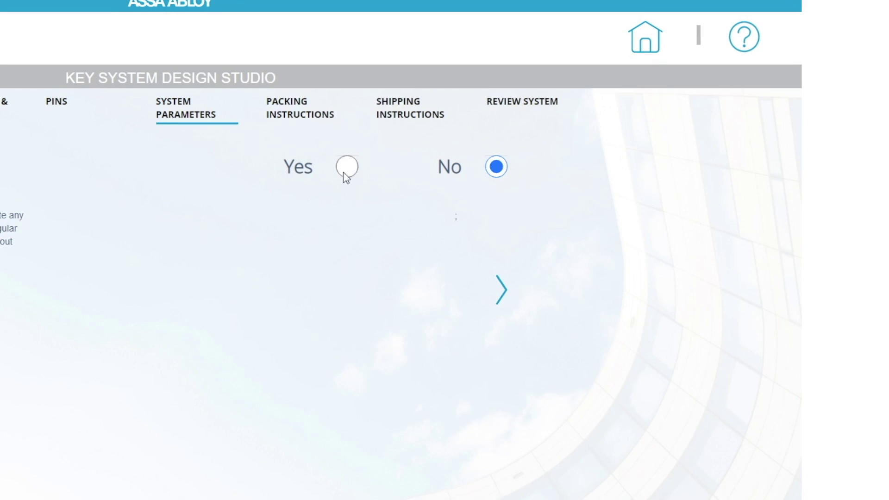
left_click(346, 167)
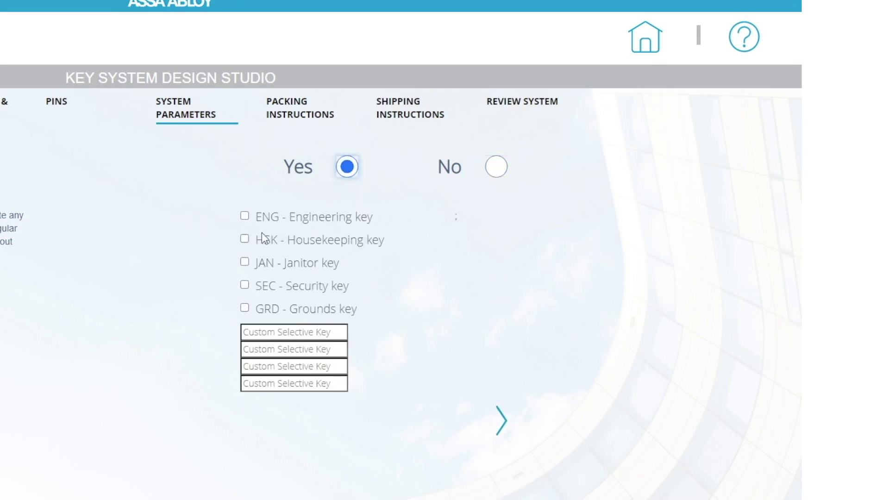
left_click(244, 240)
left_click(252, 332)
type("MAIN")
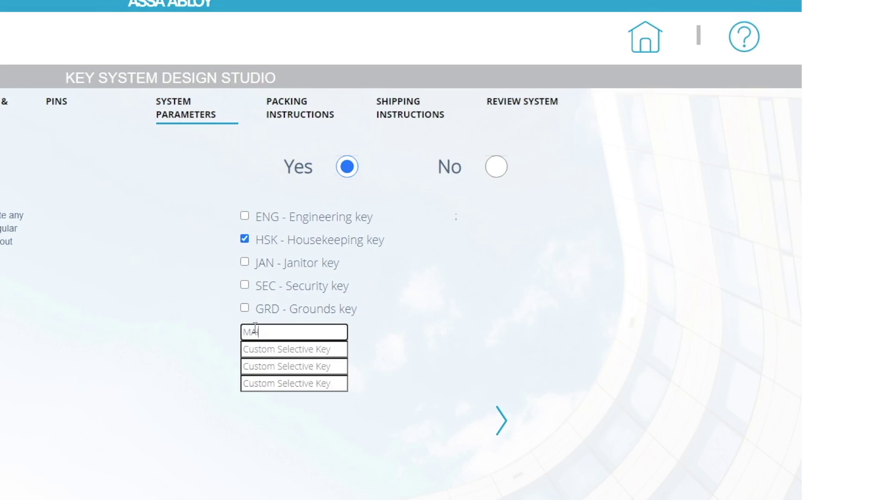
type("T")
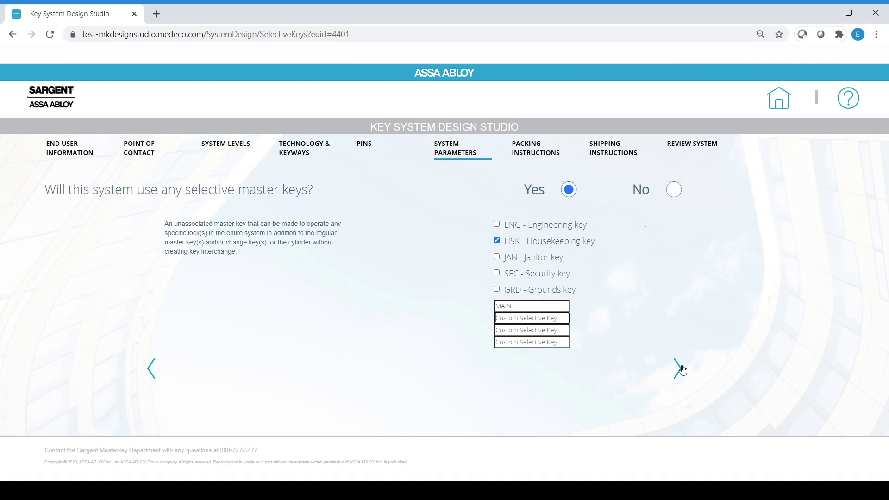
left_click(683, 370)
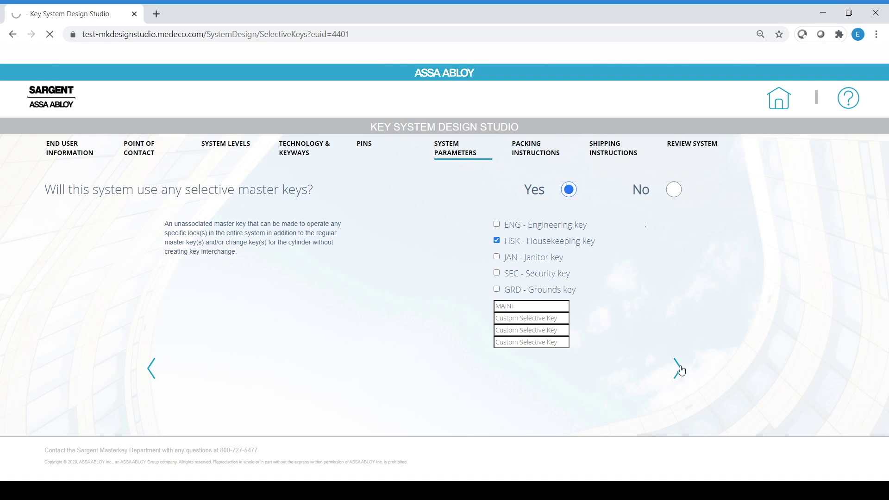
Step: Set the initial parameters to 2 GMK, 5 MK, 15 CK and 2 SKD
left_click(227, 259)
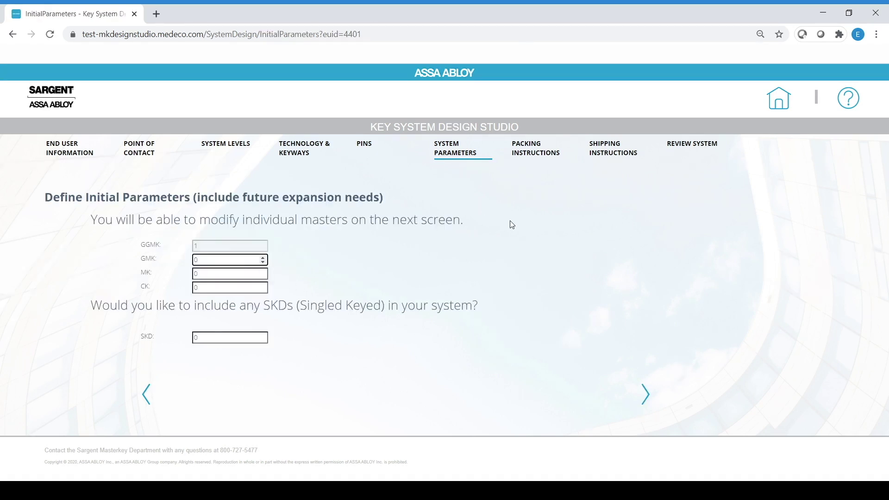
key("BackSpace")
type("2")
key("Tab")
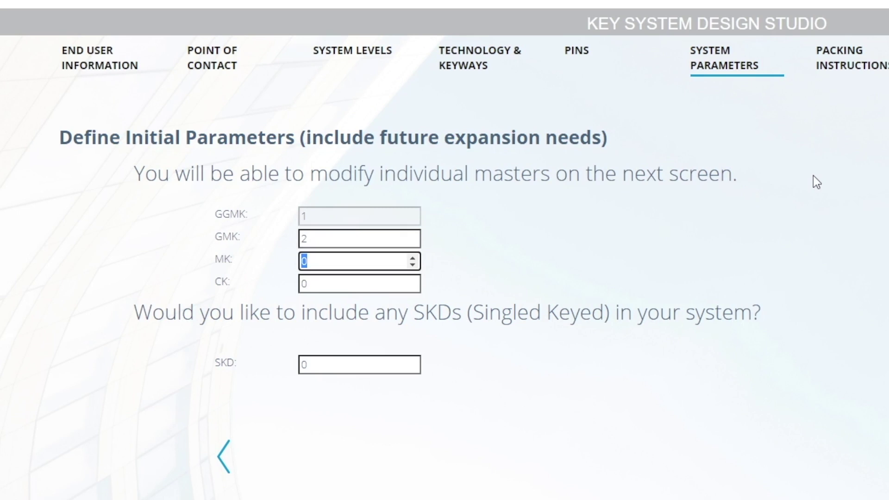
type("5")
key("Tab")
type("15")
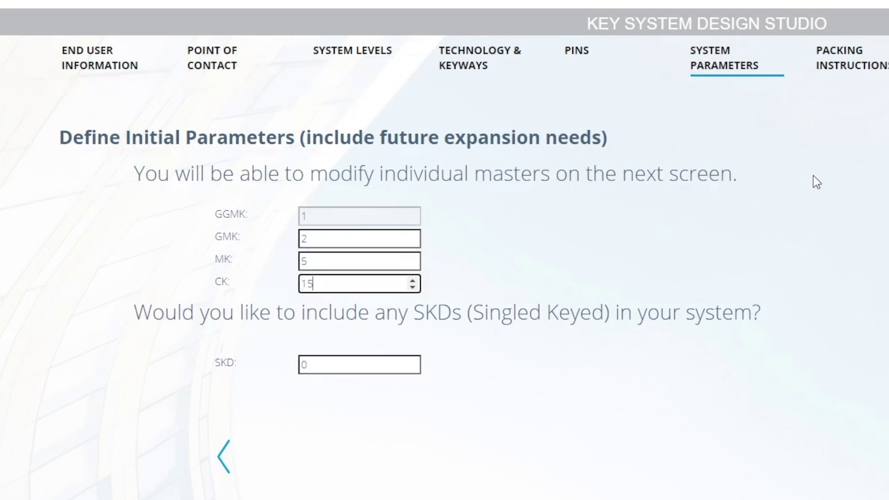
key("Tab")
type("2")
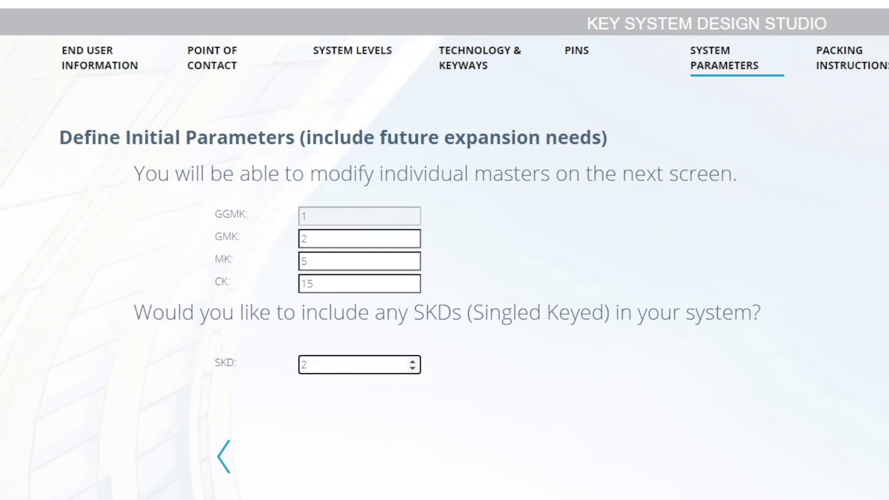
key("Tab")
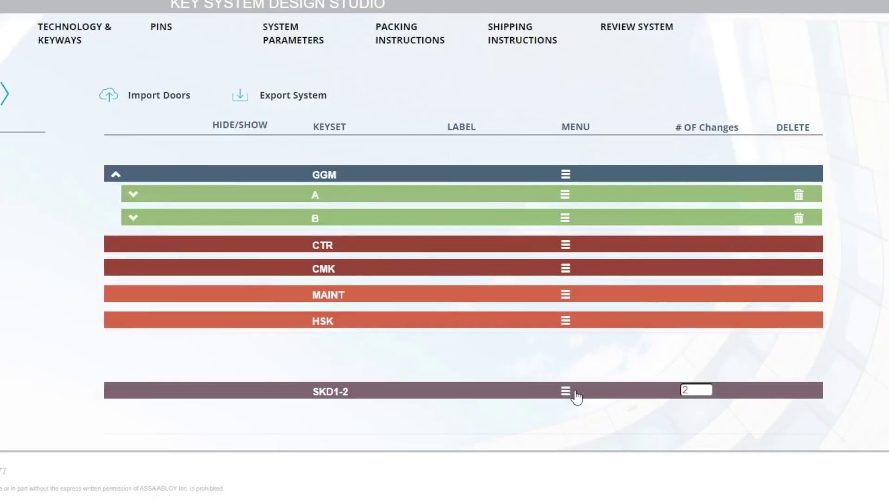
Step: Expand grand masters A and B, and label GGM as TMK, A as OFFICE and B as LAB
left_click(133, 194)
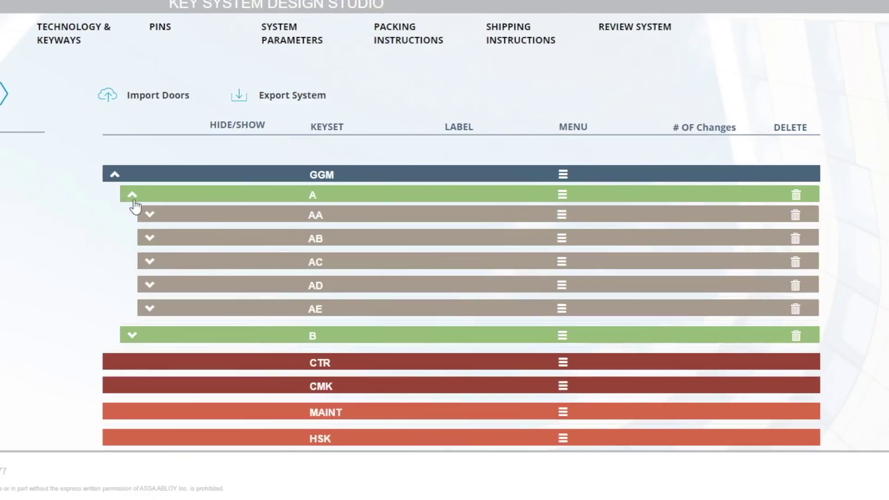
left_click(151, 217)
left_click(149, 295)
scroll(149, 367, "down", 2)
scroll(144, 343, "down", 2)
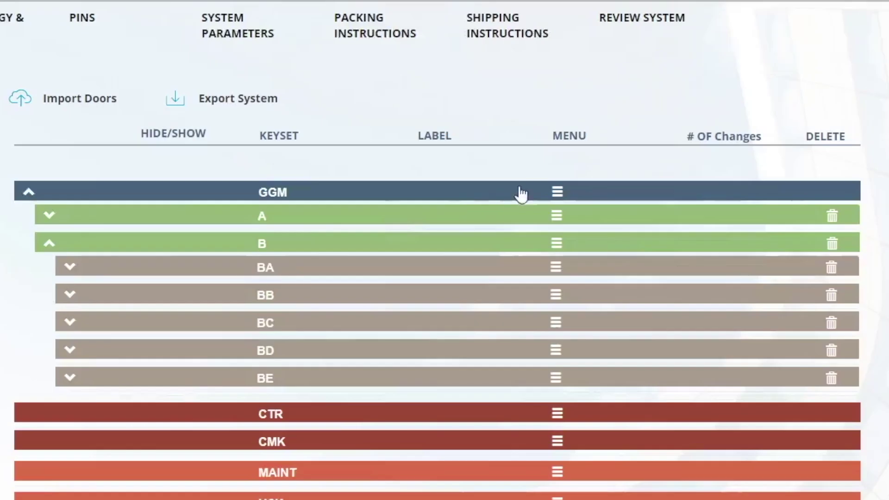
left_click(557, 191)
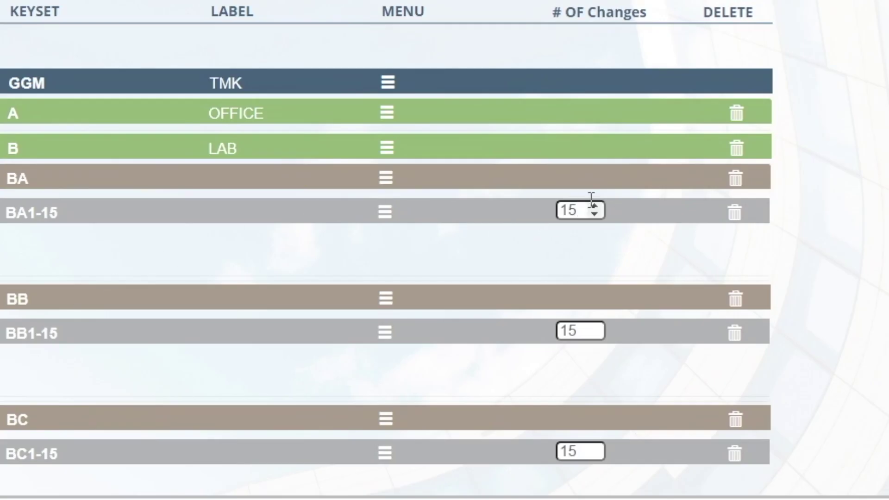
Step: Set the number of changes to 10 for BA, 12 for BB and 25 for BC
left_click_drag(579, 209, 549, 217)
type("10")
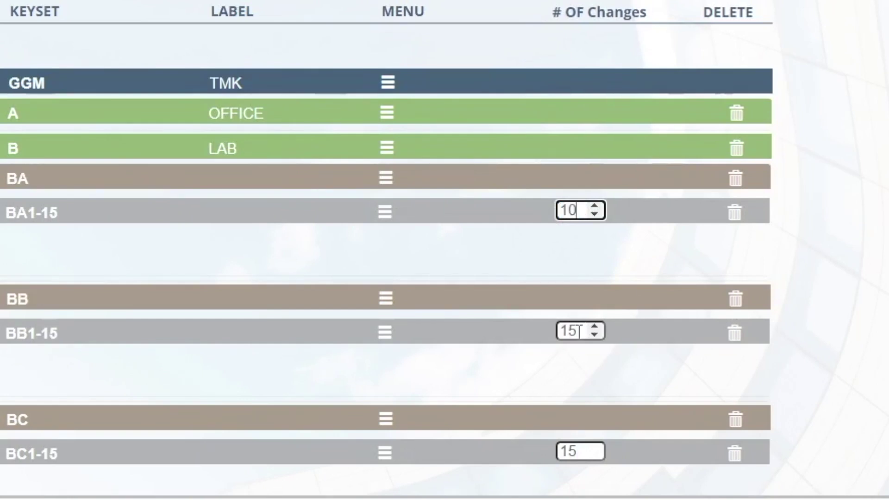
left_click_drag(586, 331, 541, 349)
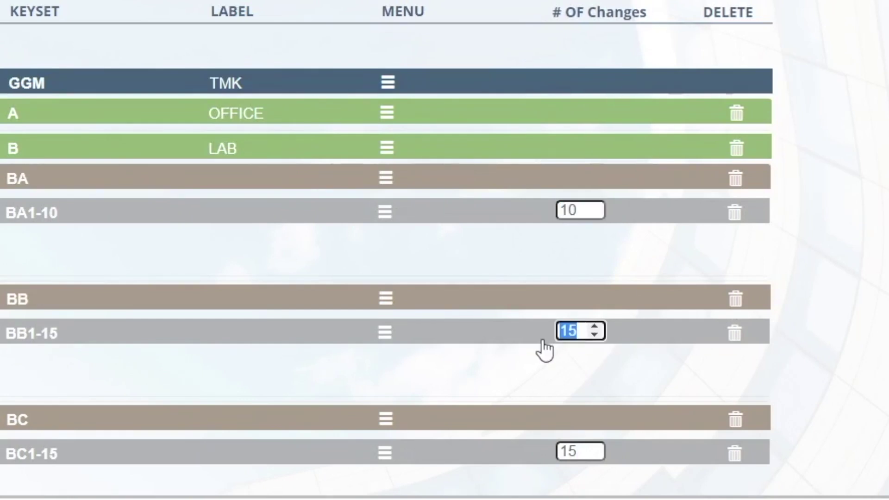
type("12")
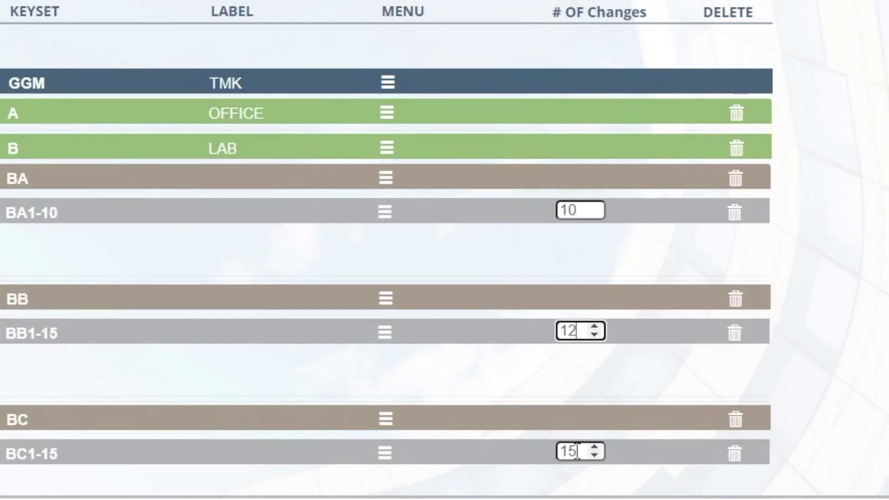
left_click_drag(578, 449, 551, 457)
type("25")
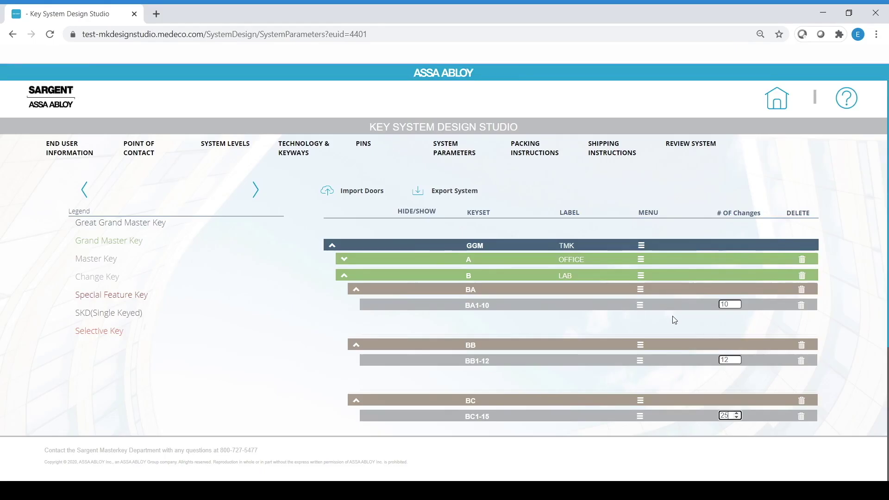
Step: Open the door entry form for the BA change keys and close it without entering a door
mouse_move(642, 307)
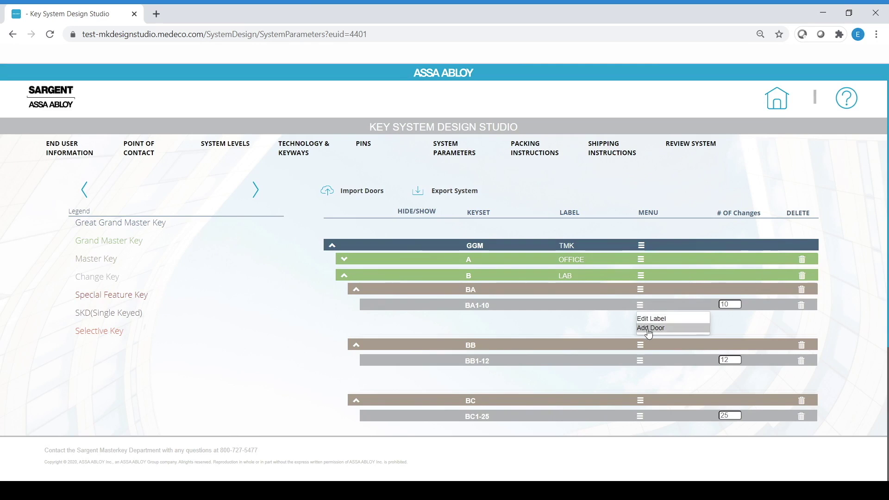
left_click(648, 330)
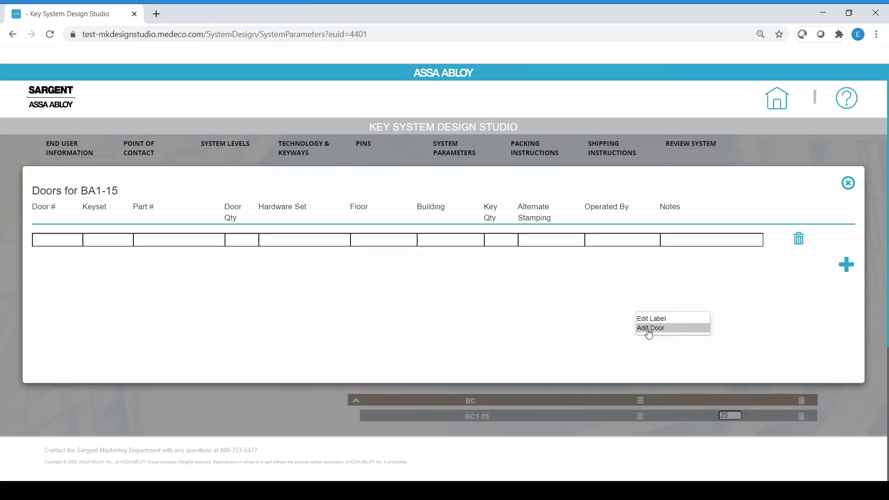
left_click(65, 241)
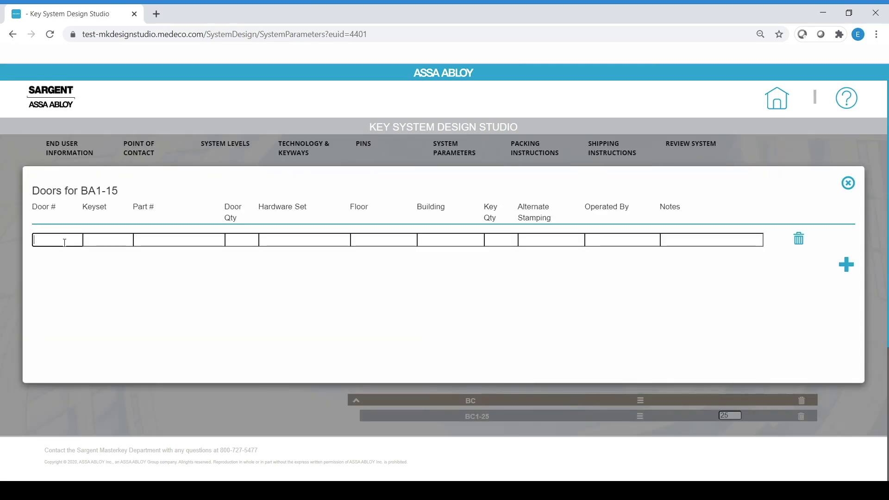
left_click(849, 184)
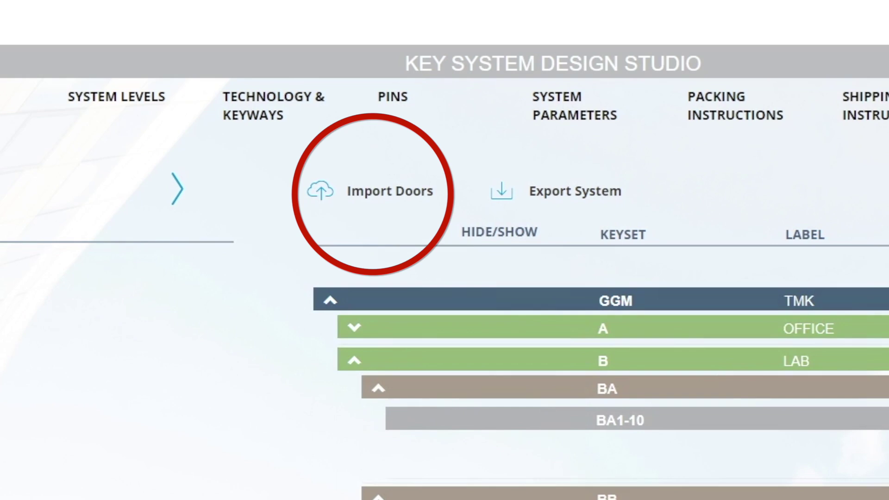
Step: Import the system's door list from a file
left_click(387, 192)
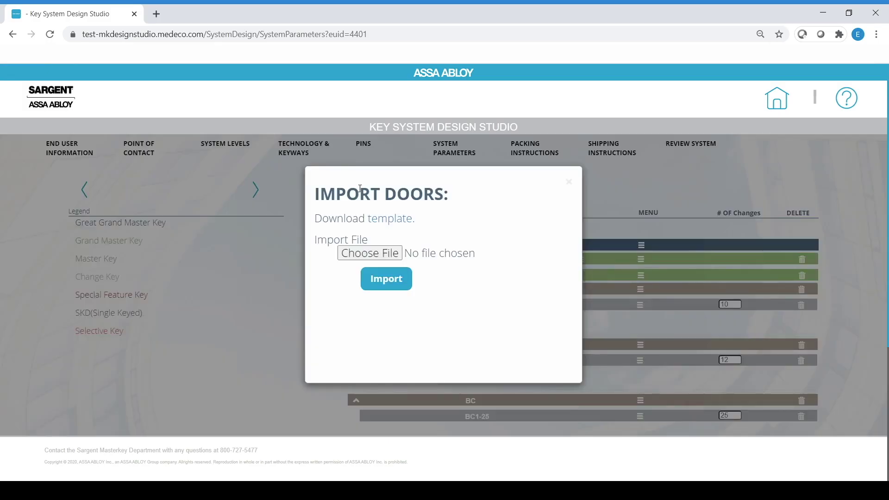
left_click(369, 253)
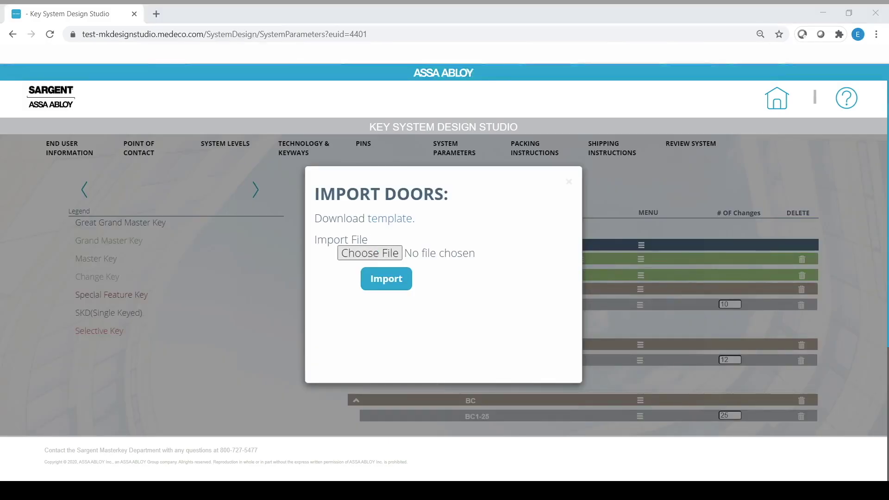
key("Return")
left_click(386, 279)
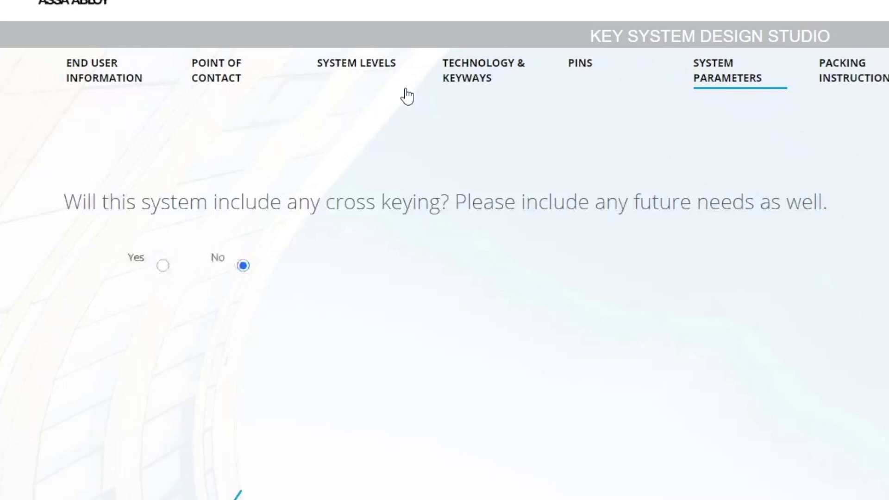
Step: Include cross keying described as XAA1 OBY AA2 and submit the cross keying page
left_click(162, 267)
left_click(238, 333)
type("XAA1 OBY AA2")
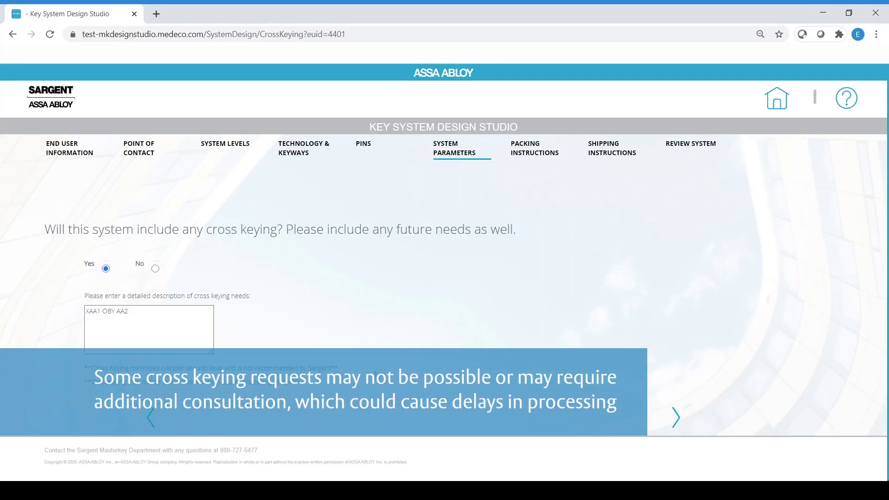
left_click(675, 421)
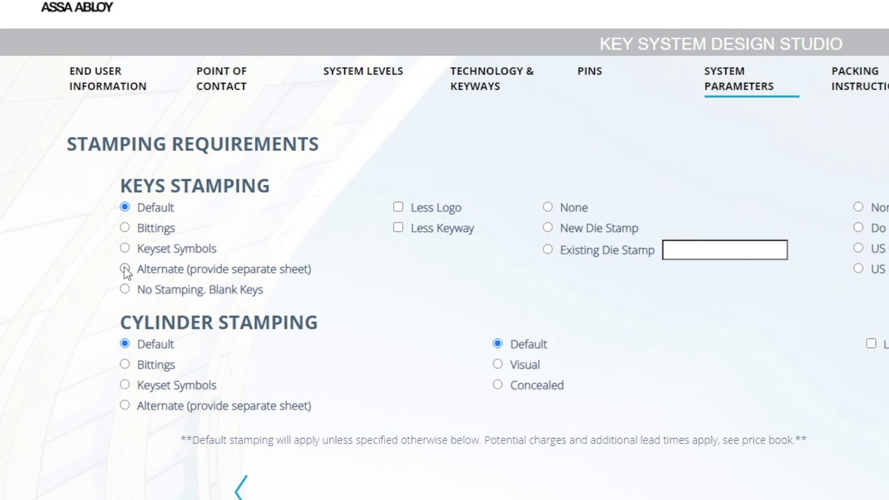
Step: Choose Alternate stamping for keys and cylinders with Visual cylinder location, and submit the stamping requirements
left_click(81, 265)
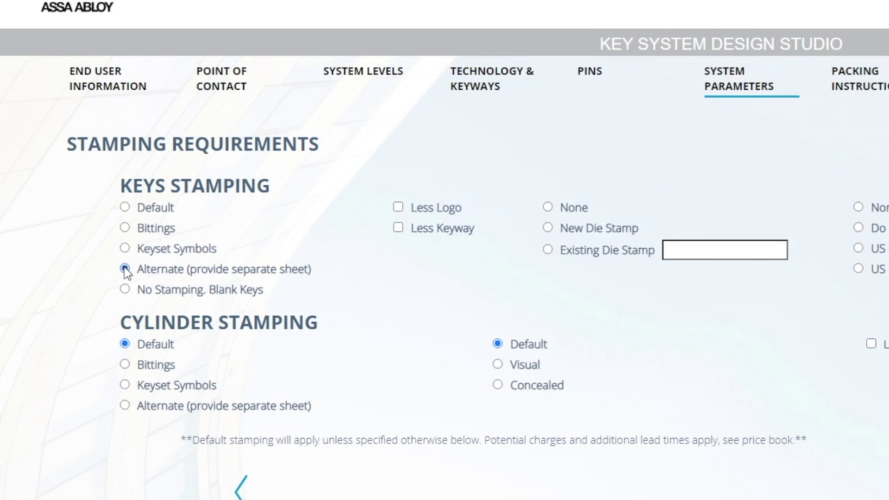
left_click(125, 406)
left_click(498, 365)
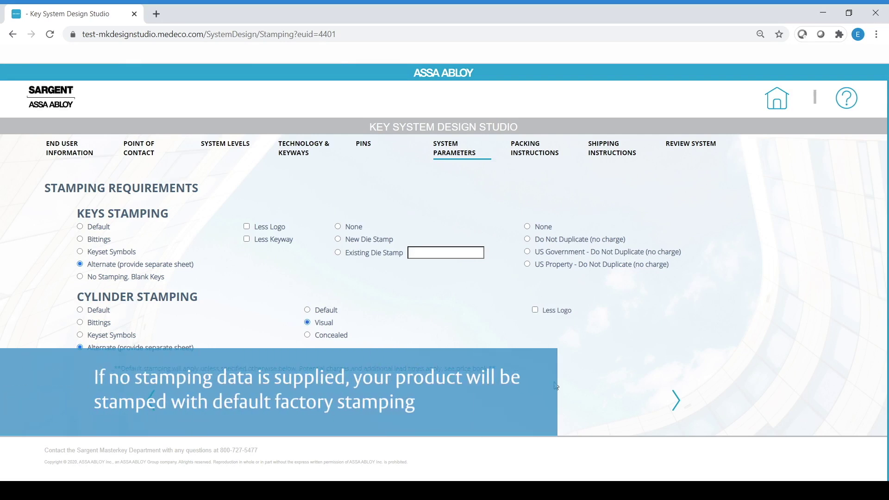
left_click(677, 402)
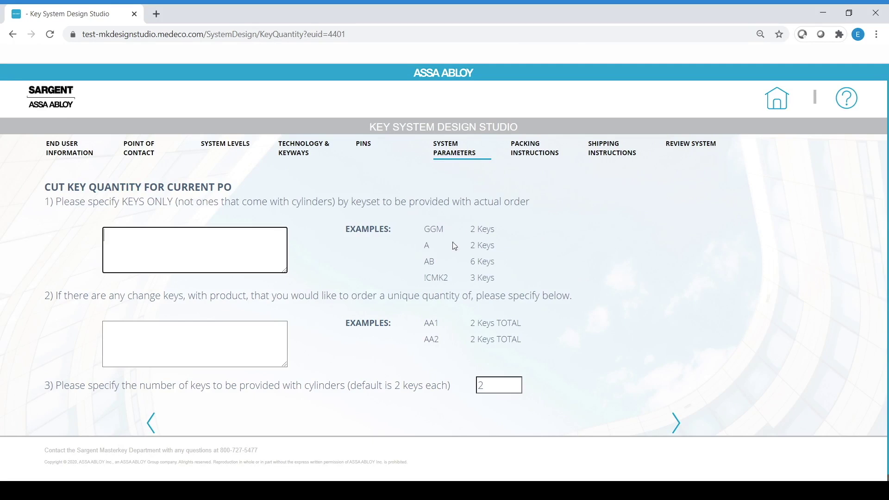
Step: Specify the keys-only quantities by keyset as GGM 2 KEYS, A 2 KEY and AA 6 KEYS
type("GGM 2 KEYS")
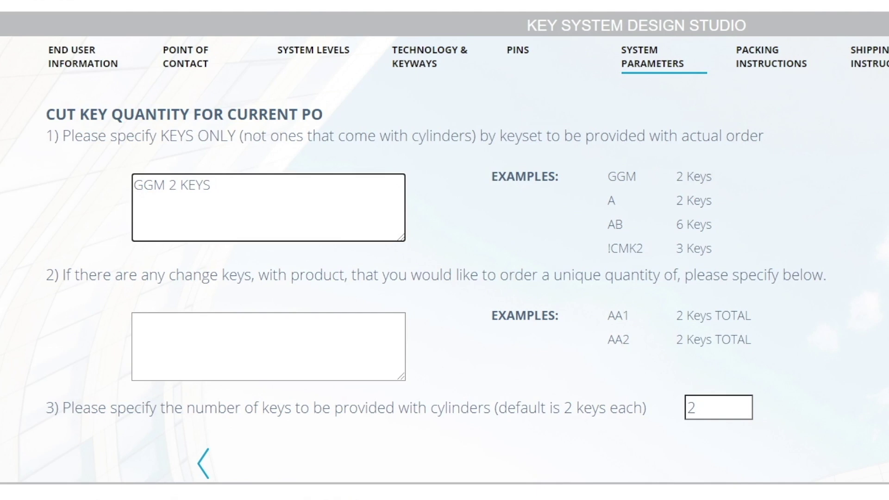
key("Return")
type("A 2 KEY")
key("Return")
type("AA 6 KEYS")
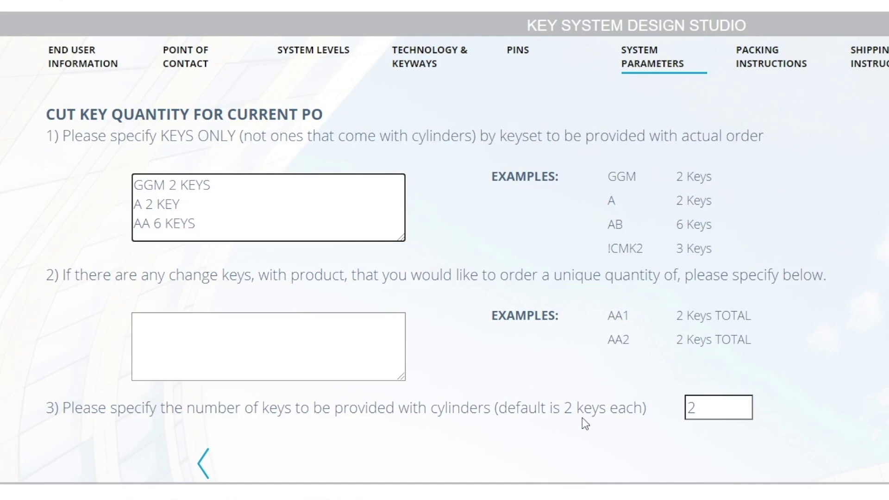
Step: Order a unique change key quantity of AB7 10 KEYS TOTAL, set 3 keys per cylinder, and submit the quantities
left_click(334, 345)
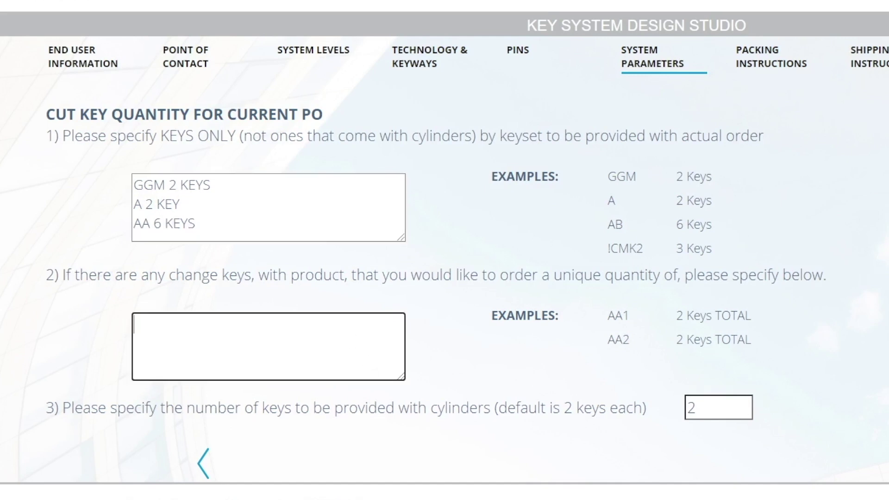
type("AB7")
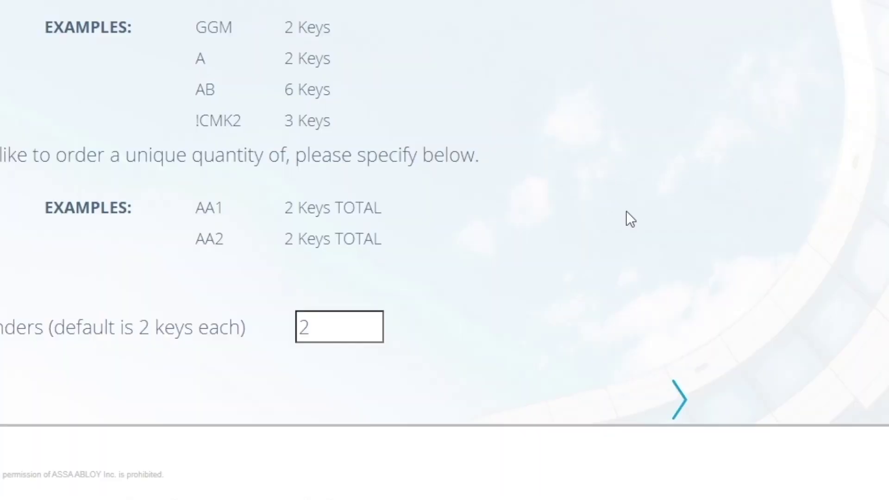
double_click(324, 329)
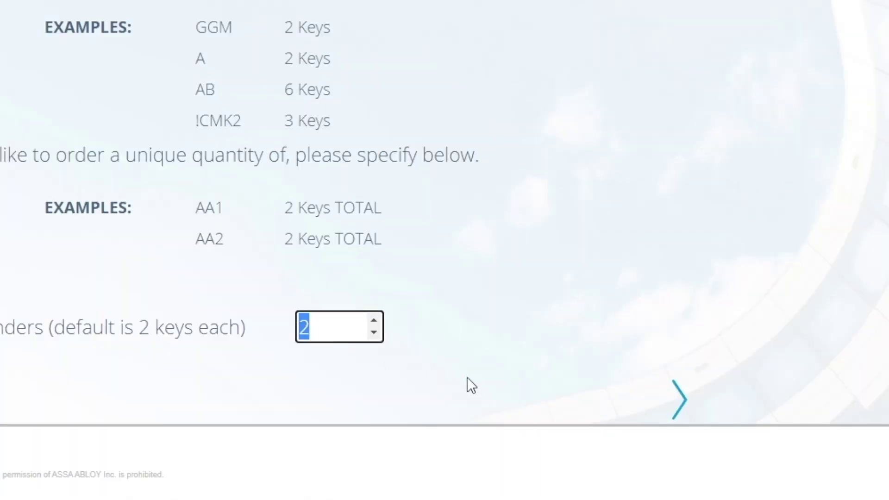
type("3")
left_click(678, 401)
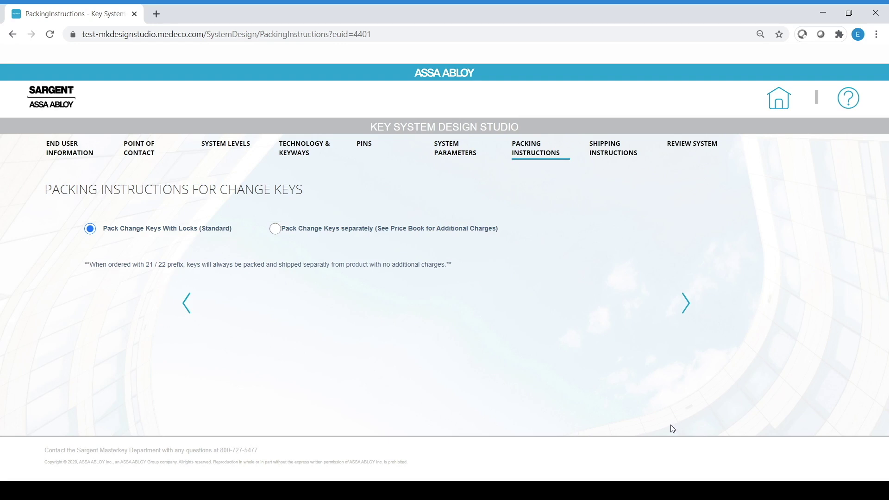
Step: Accept standard packing of change keys with locks, and enter facility TEST LAB with its shipping address for the master keys
left_click(686, 304)
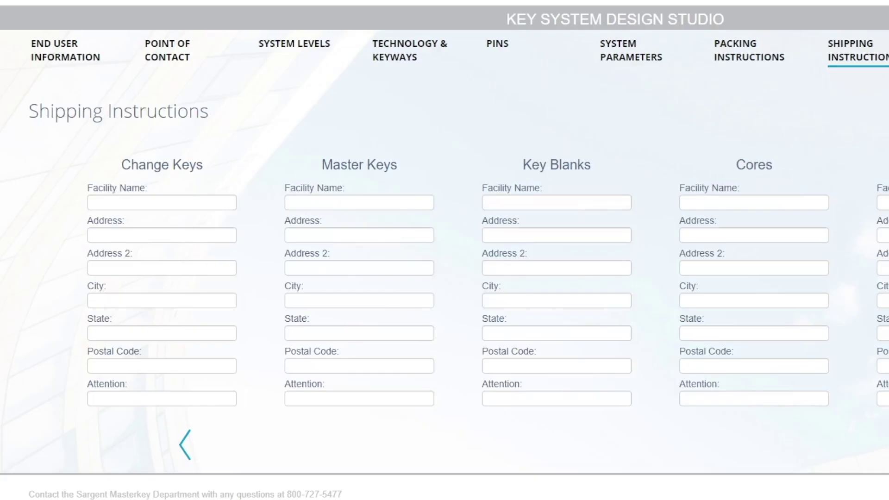
left_click(313, 200)
type("TEST LAB")
key("Tab")
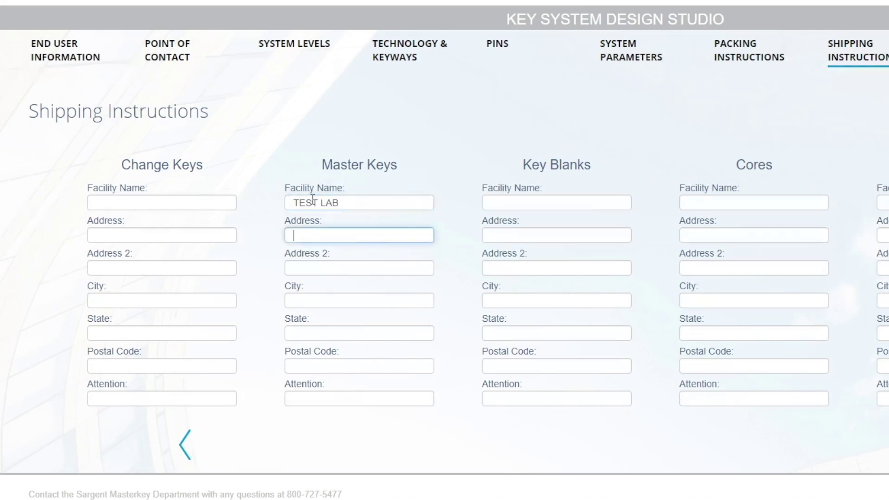
type("101 MAIN ST")
key("Tab")
key("Tab")
type("NEW MARKE")
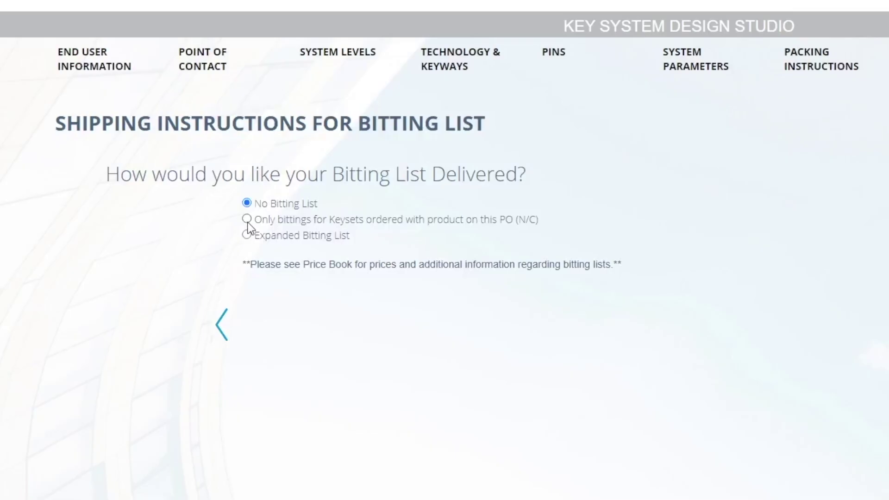
Step: Request only bittings for keysets ordered with product on this PO, delivered by email, and enter the receiver's contact details
left_click(247, 221)
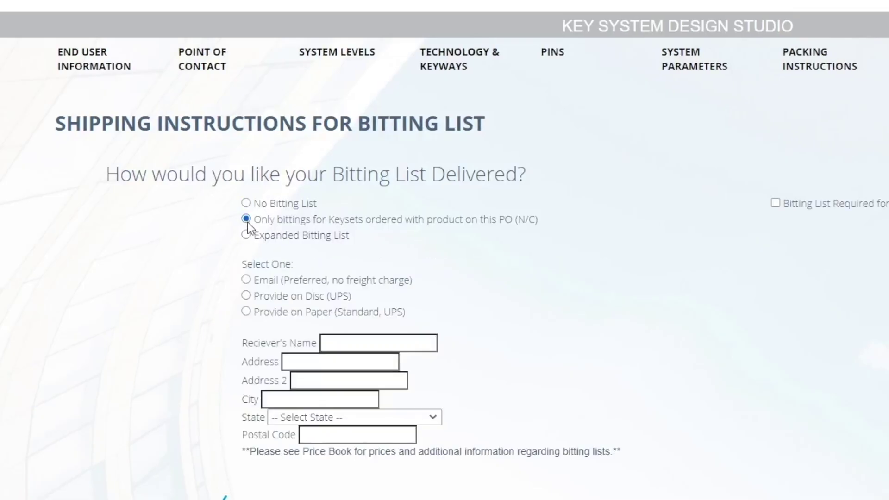
left_click(247, 280)
left_click(342, 341)
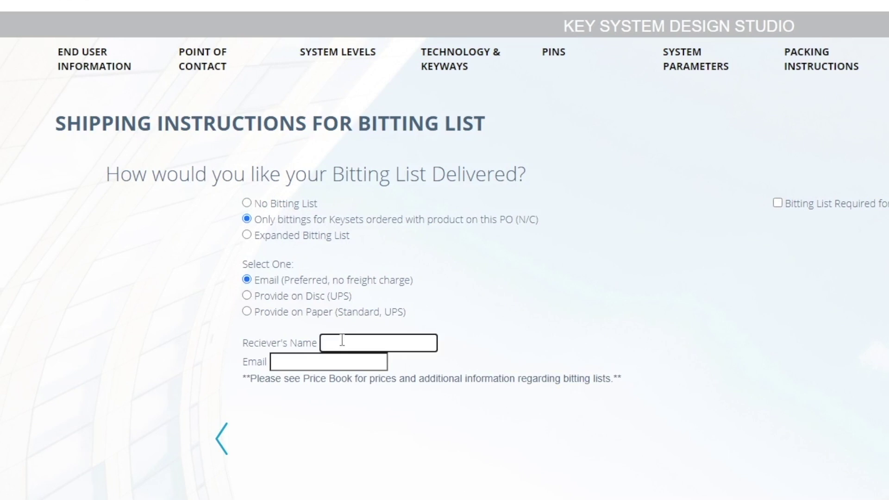
type("Chris T")
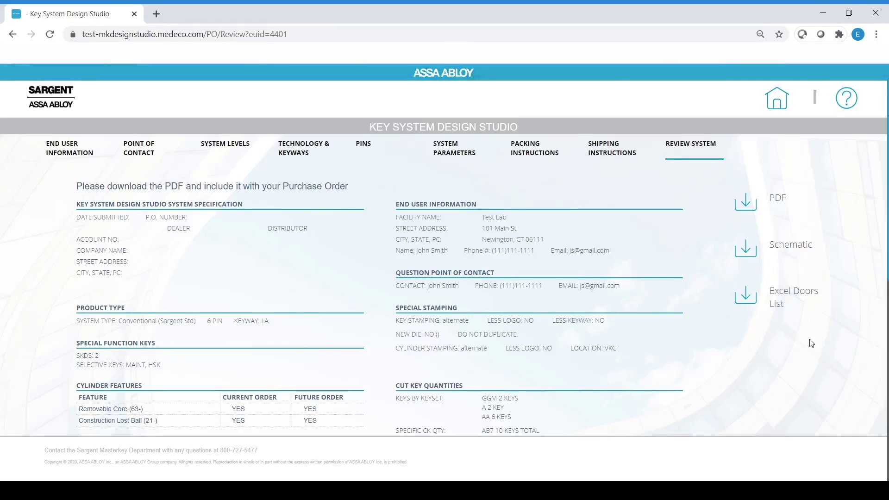
Step: Review the full system summary, from end user information and system parameters to shipping instructions and system doors
scroll(811, 343, "down", 8)
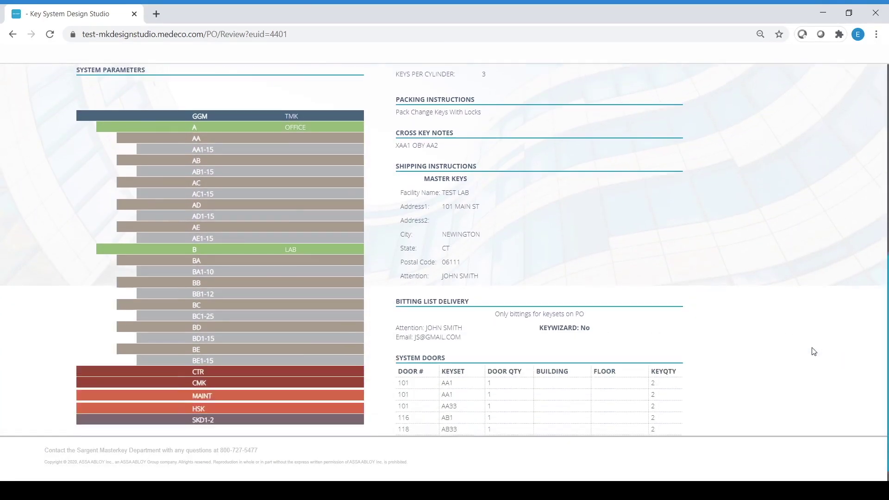
scroll(813, 351, "down", 1)
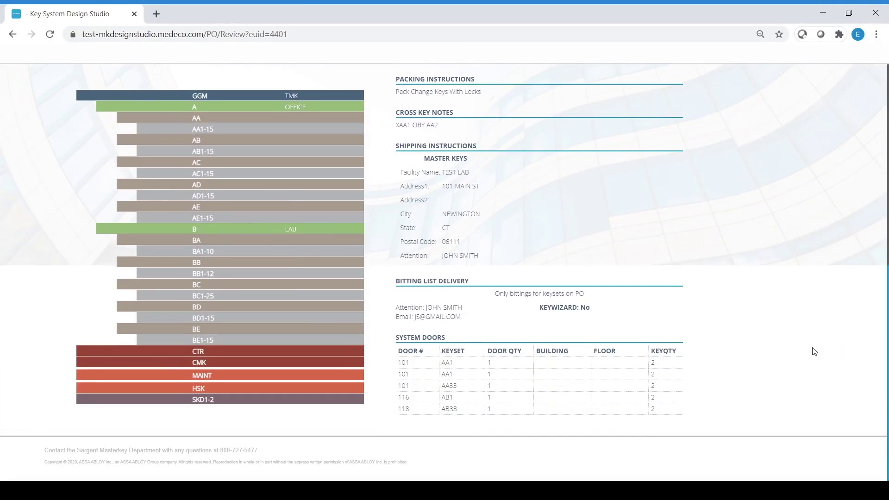
scroll(813, 351, "up", 9)
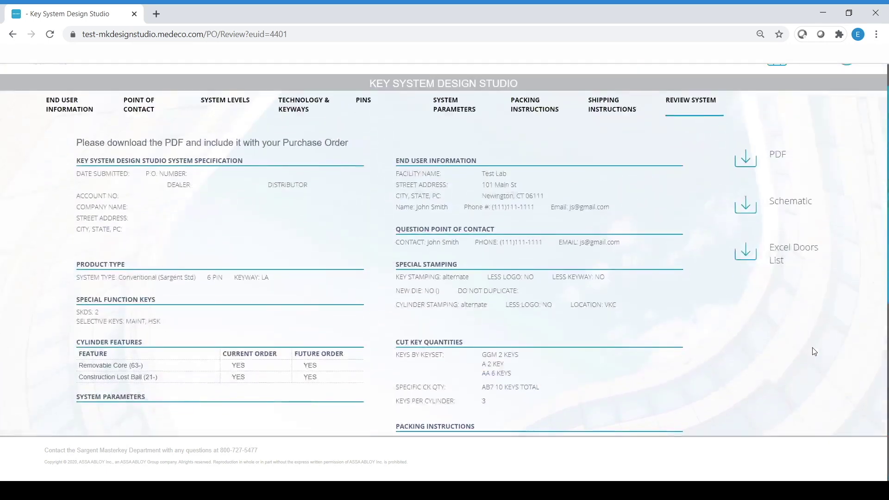